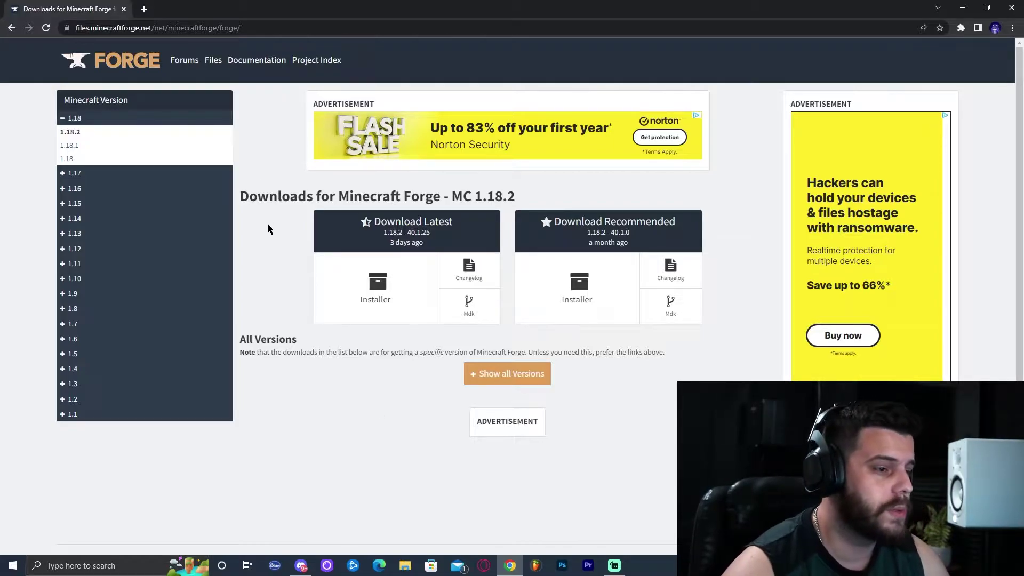
Step: Download the latest Forge 1.18.2 installer (40.1.25), which opens the AdFoc.us ad page
drag(403, 202, 518, 199)
click(519, 198)
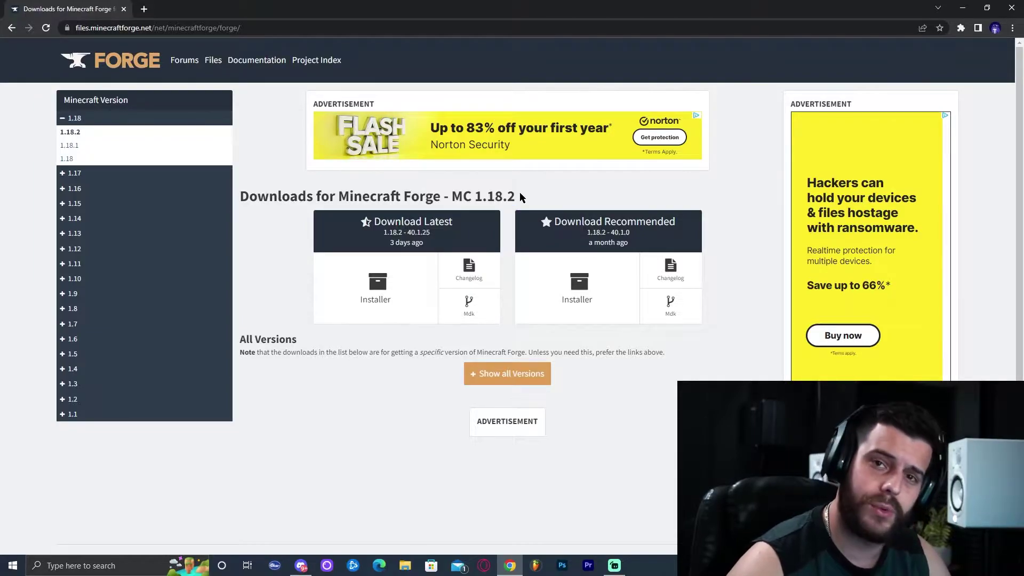
double_click(454, 196)
drag(484, 194, 516, 194)
click(513, 194)
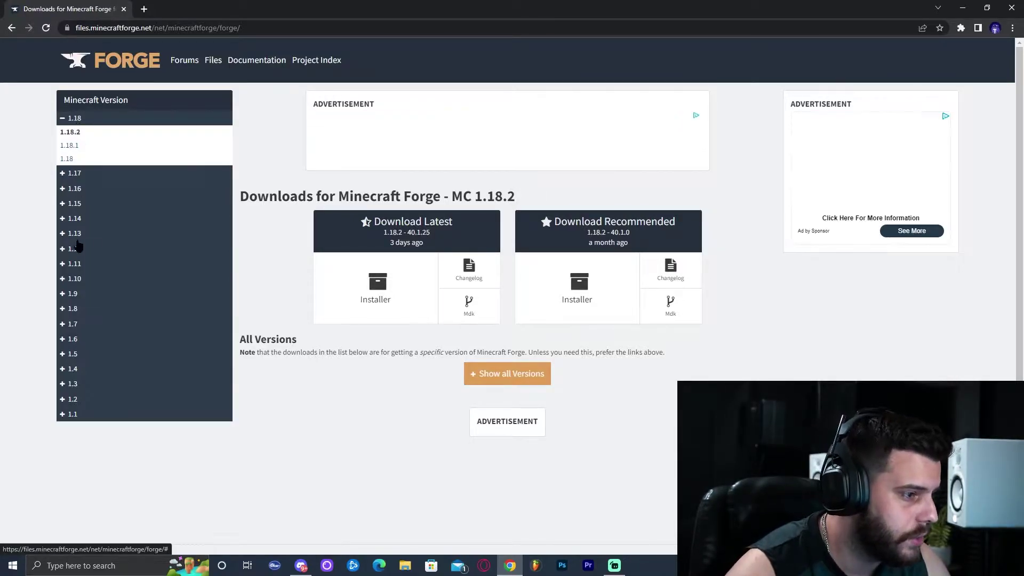
click(83, 119)
click(83, 119)
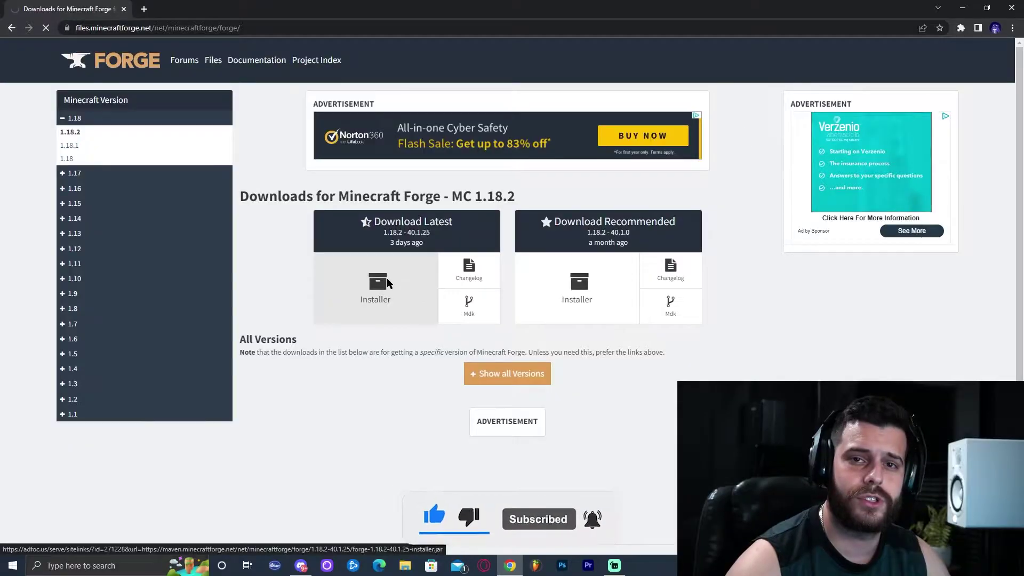
click(480, 314)
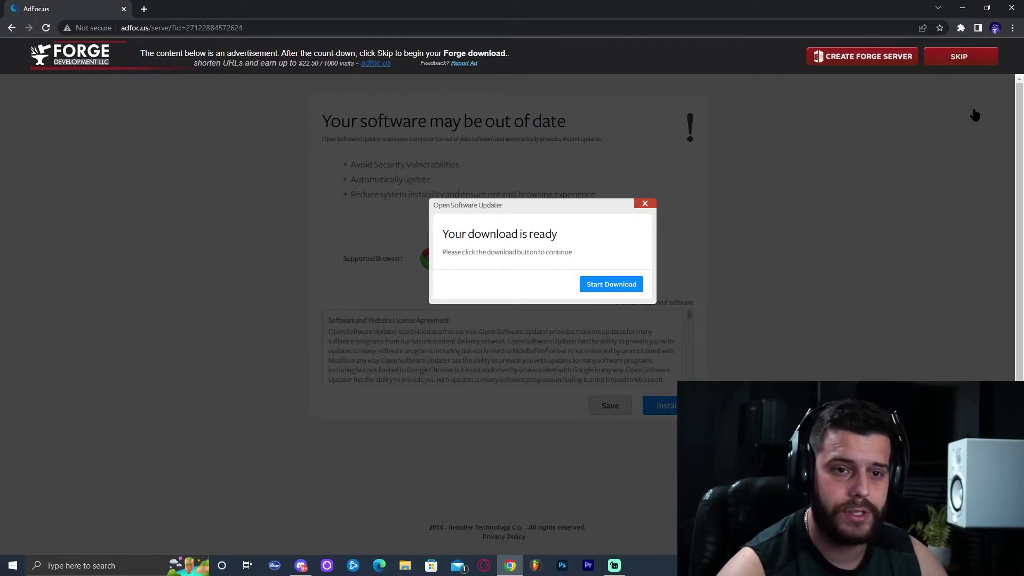
Step: Skip the AdFoc.us ad so the Forge 1.18.2 installer jar downloads
click(947, 57)
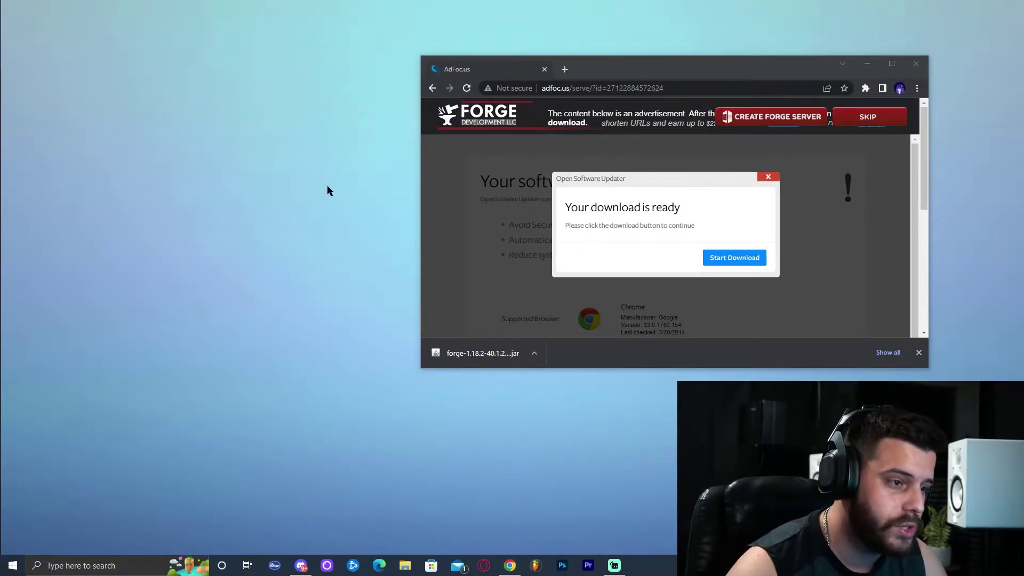
Step: Put the downloaded Forge jar on the desktop, then open Oracle's Java Downloads in a new tab
right_click(238, 154)
click(283, 183)
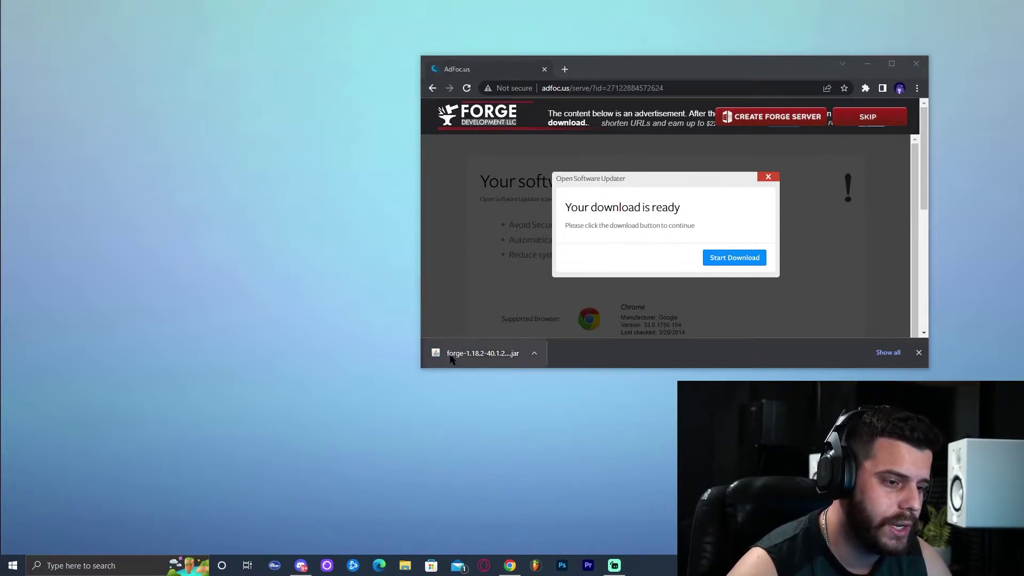
drag(472, 358, 200, 160)
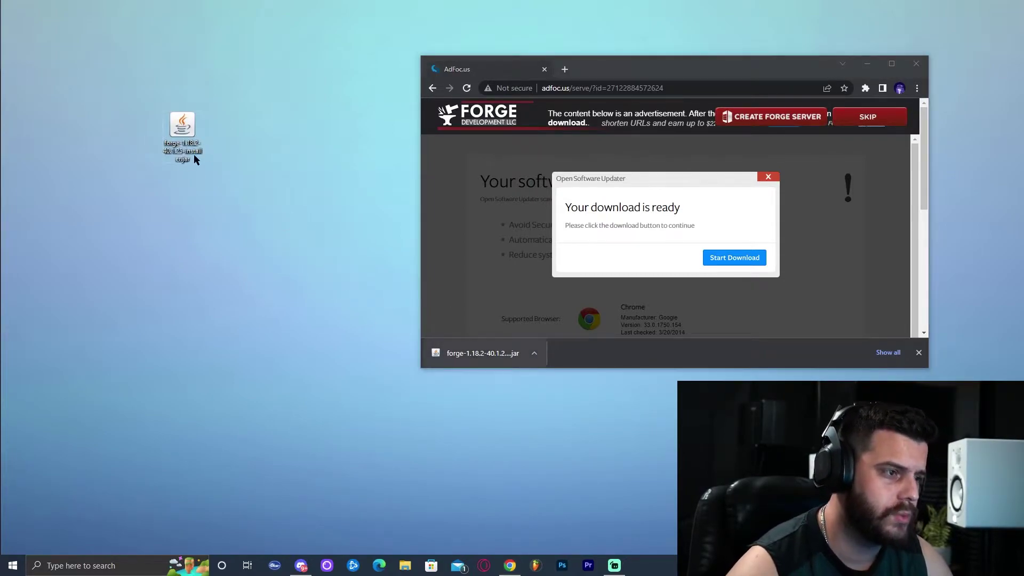
click(892, 63)
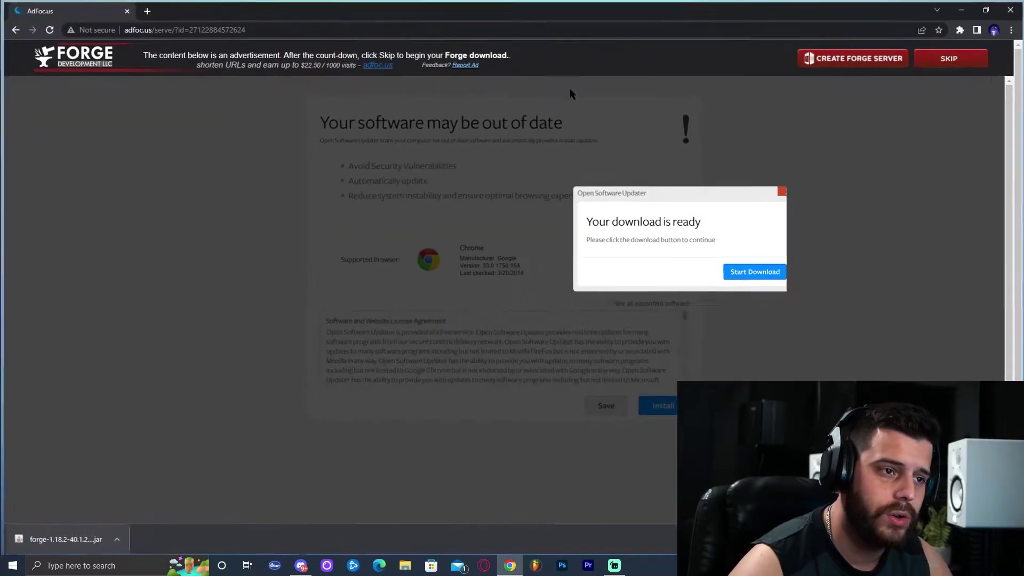
click(143, 9)
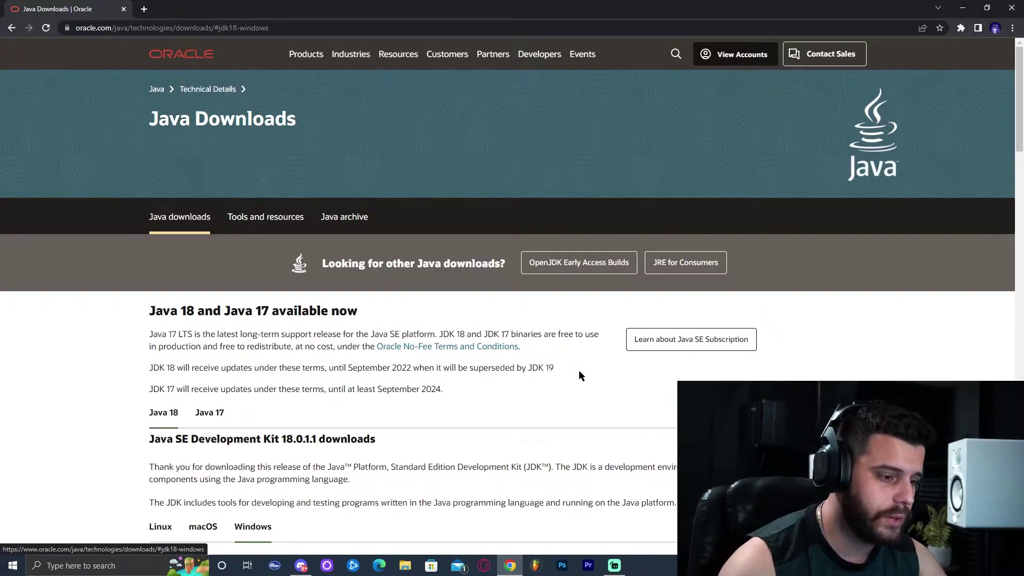
Step: Find the x64 Installer row in the JDK 18 Windows downloads table
scroll(452, 369, down, 1)
scroll(451, 372, down, 5)
scroll(368, 208, up, 4)
scroll(347, 221, down, 4)
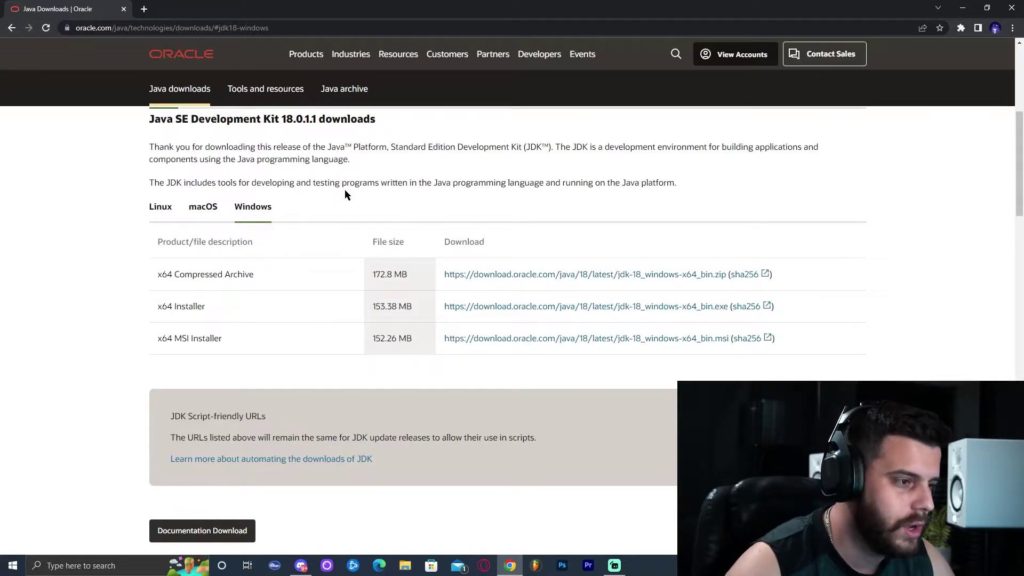
scroll(344, 192, up, 6)
scroll(379, 327, down, 4)
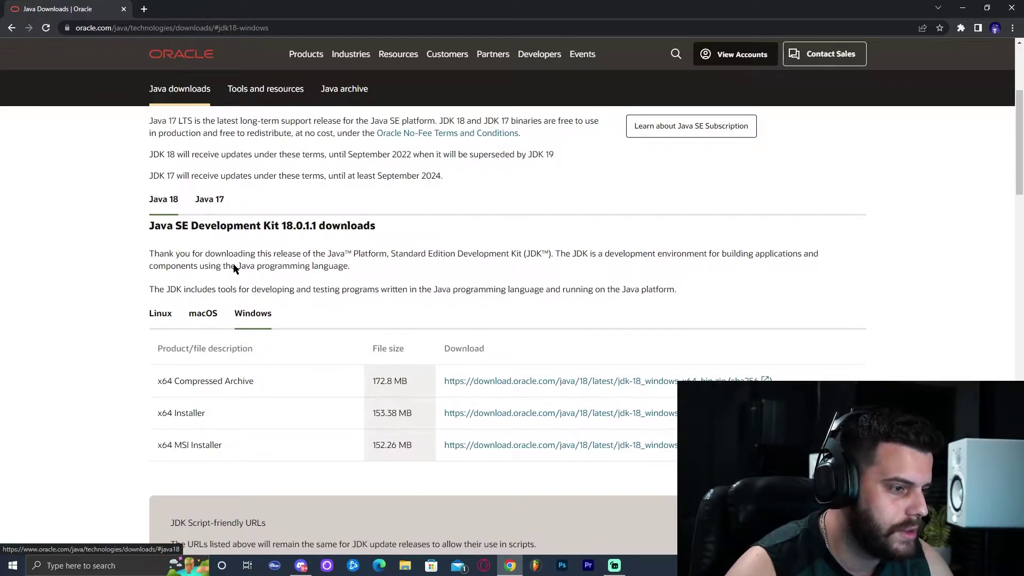
scroll(240, 341, down, 2)
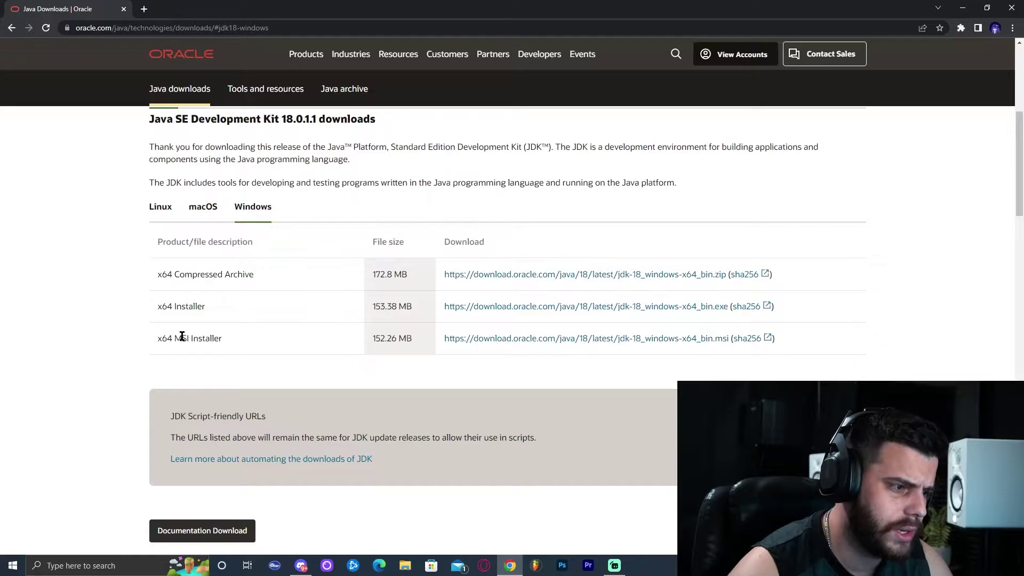
drag(160, 305, 195, 309)
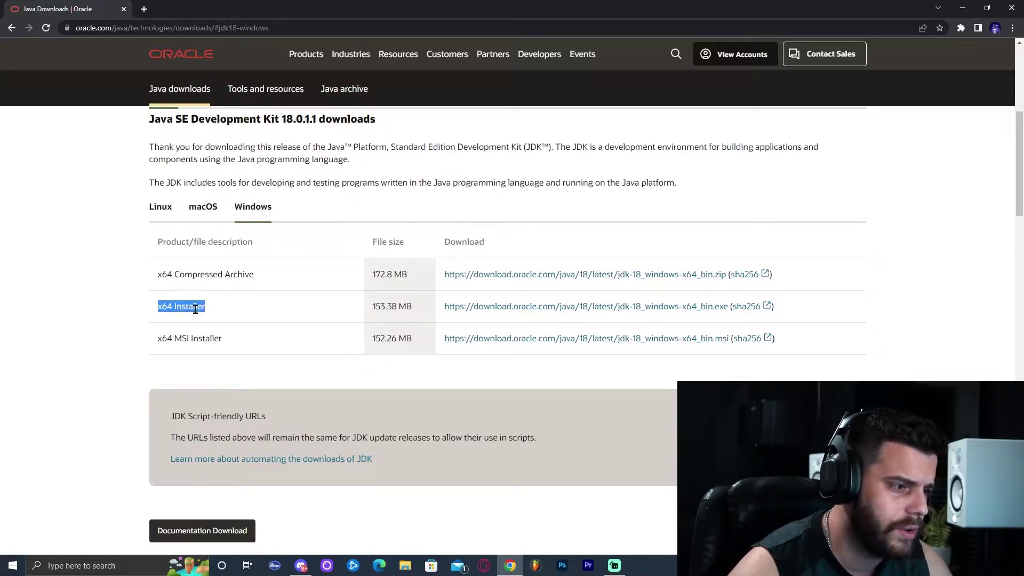
click(201, 306)
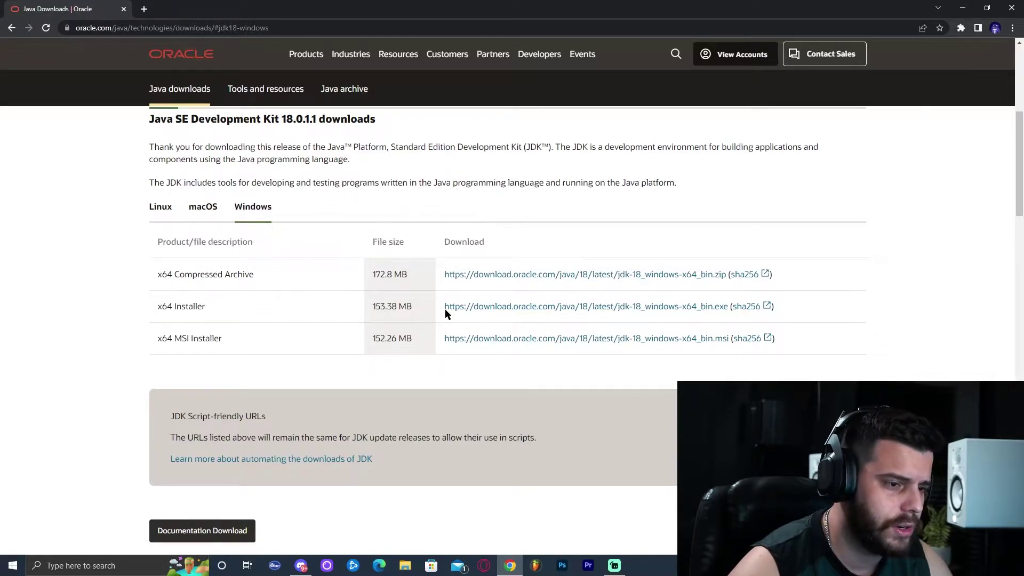
Step: Download the x64 JDK 18 installer .exe and place it on the desktop
click(511, 308)
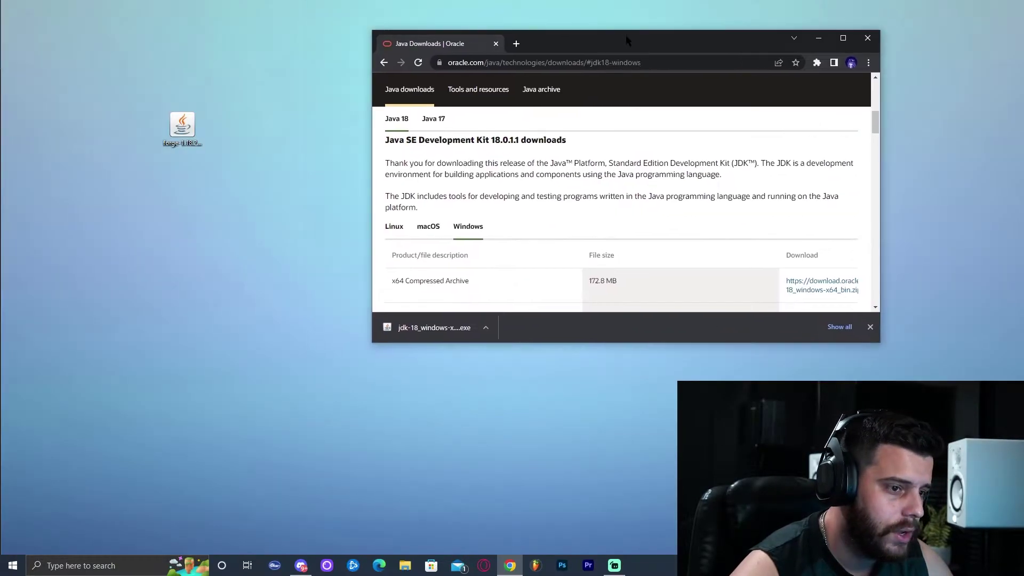
key(super+Down)
drag(434, 328, 264, 299)
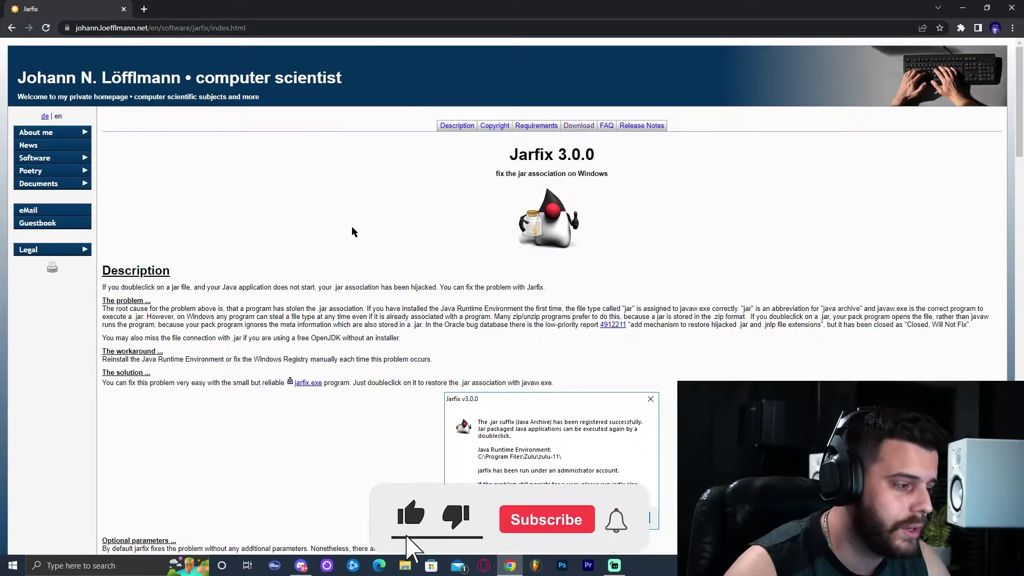
Step: Download jarfix.exe from the Jarfix site and drag it onto the desktop
click(571, 130)
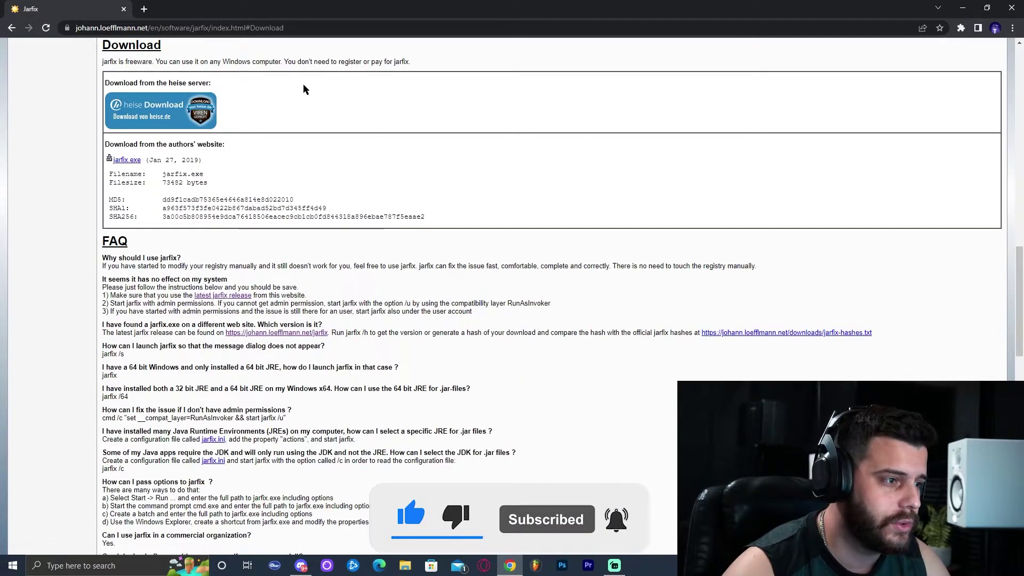
click(130, 166)
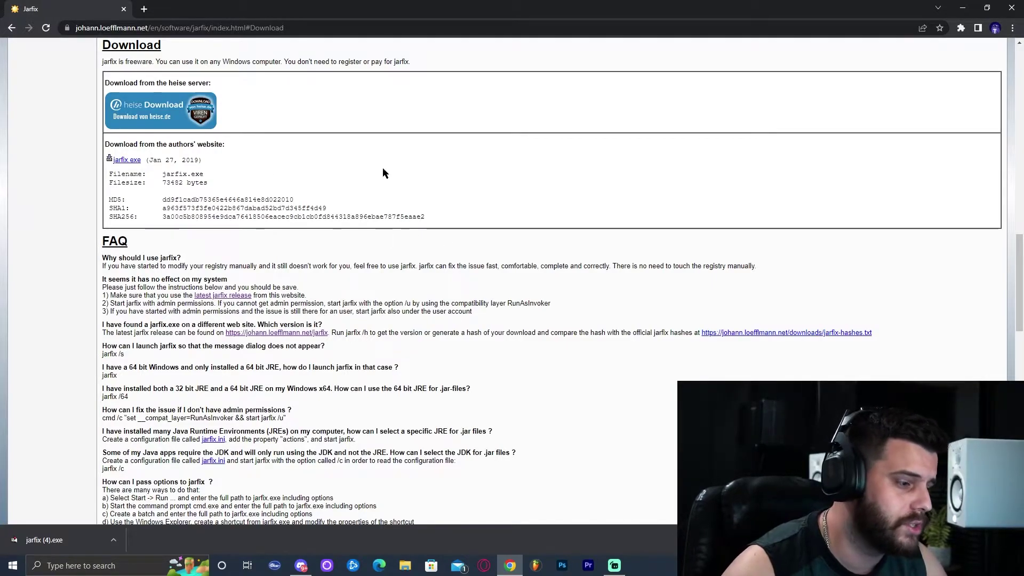
double_click(569, 9)
drag(571, 11, 656, 48)
drag(427, 334, 183, 256)
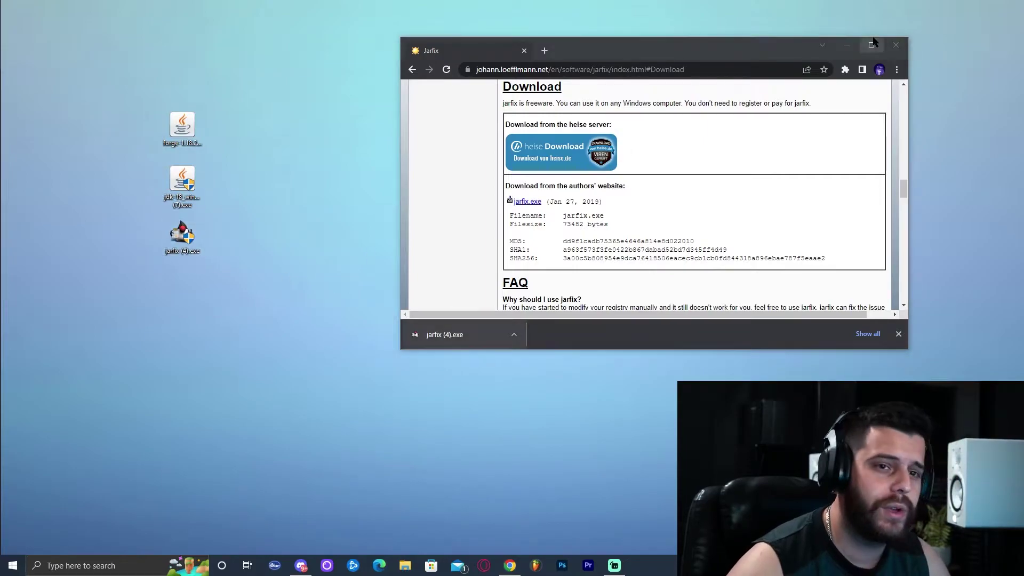
Step: With the browser closed, run jarfix to register the .jar suffix, then delete jarfix from the desktop
click(896, 46)
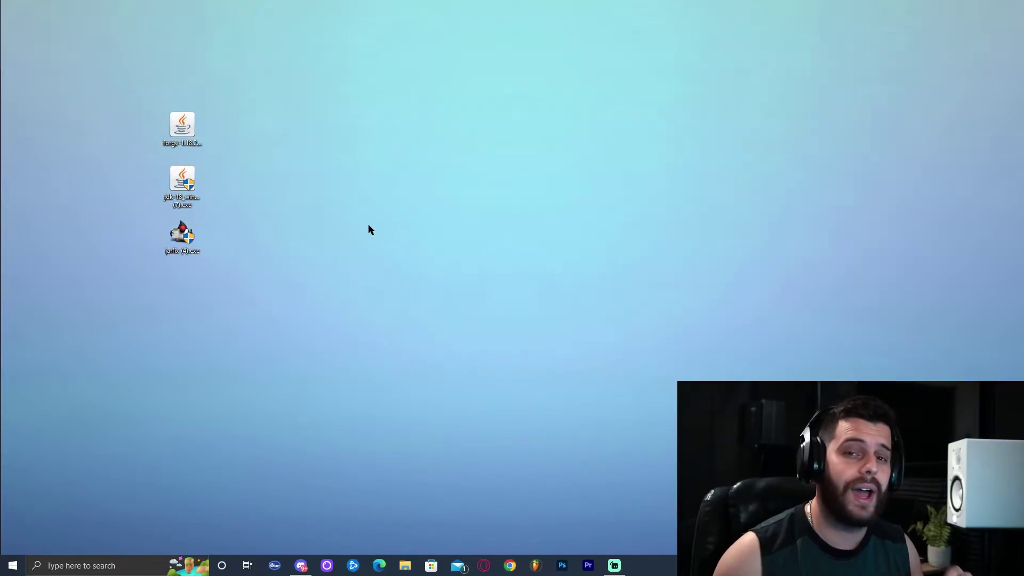
right_click(408, 216)
click(421, 247)
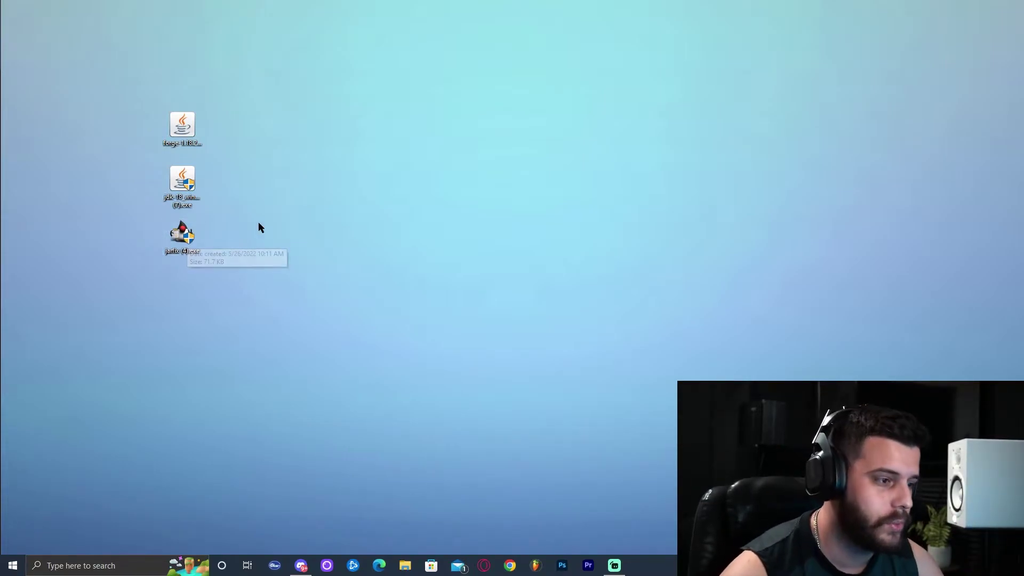
double_click(184, 236)
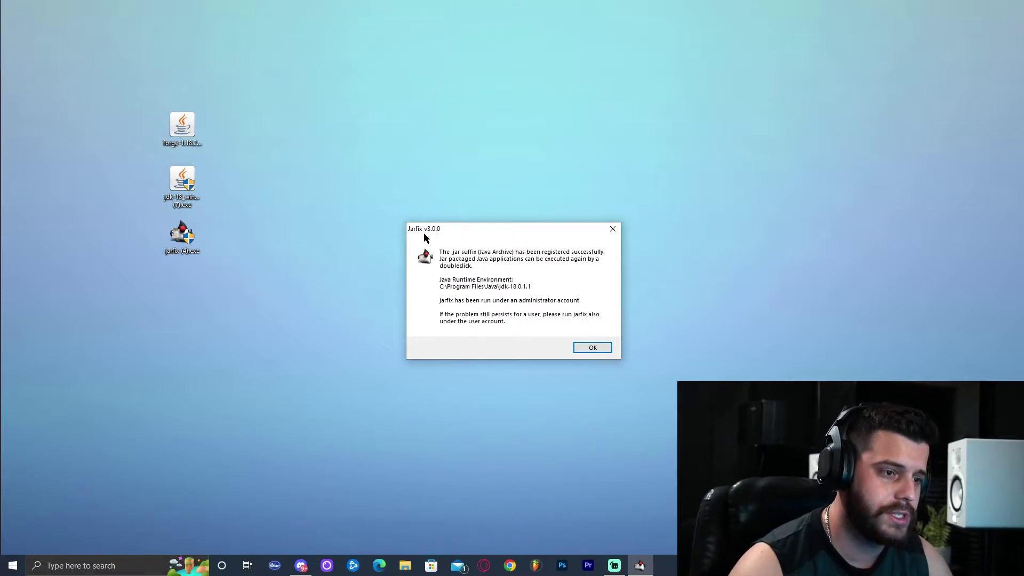
click(595, 348)
drag(273, 297, 165, 222)
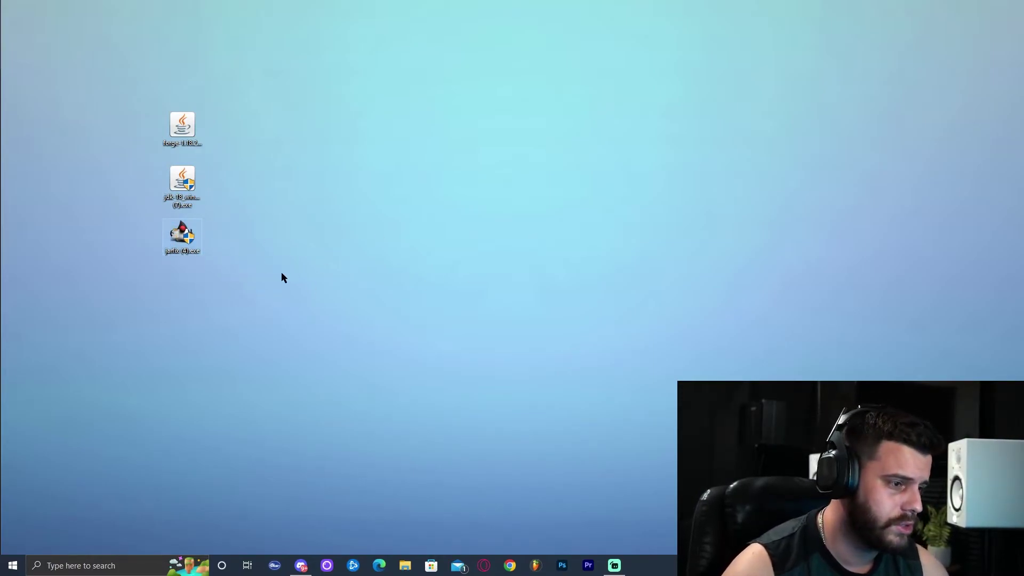
key(Delete)
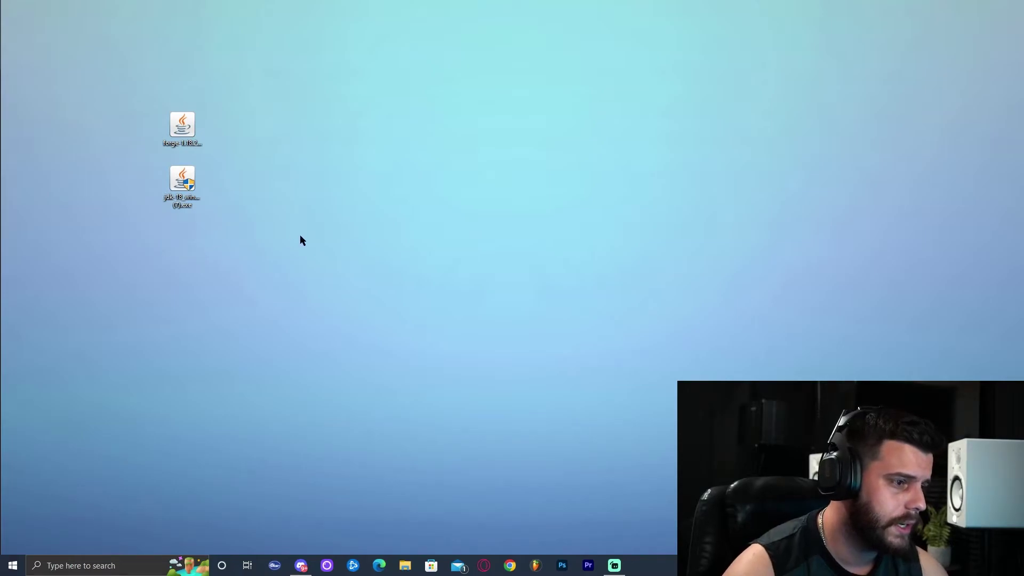
Step: Reinstall JDK 18.0.1.1 (64-bit) into the default folder, then delete its installer from the desktop
double_click(182, 196)
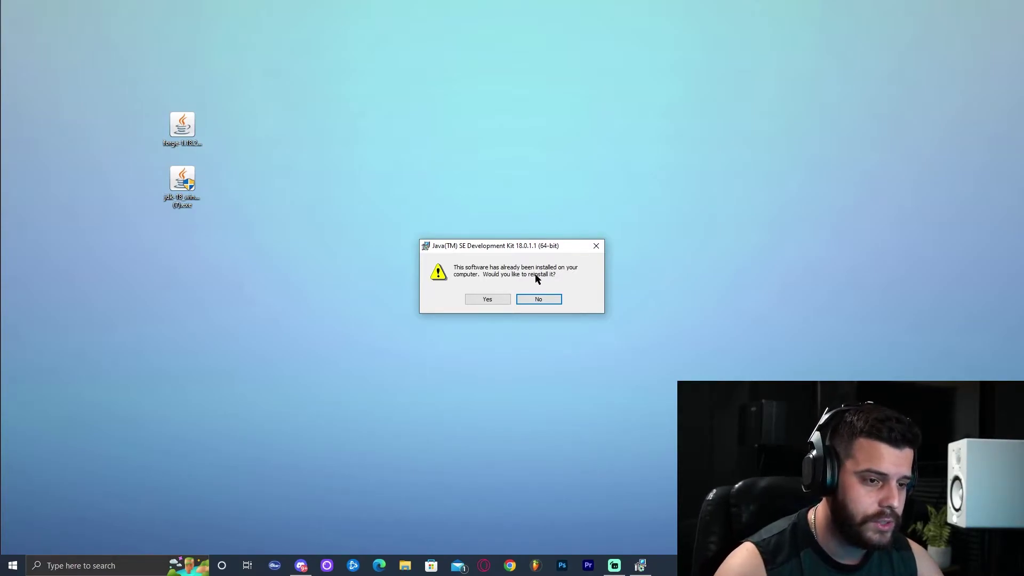
click(487, 300)
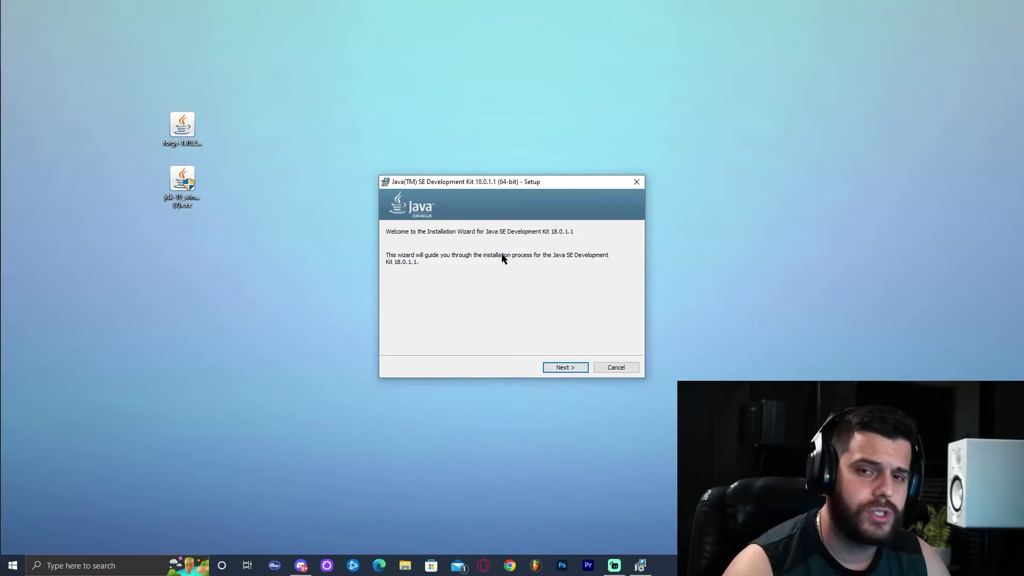
click(578, 366)
click(565, 367)
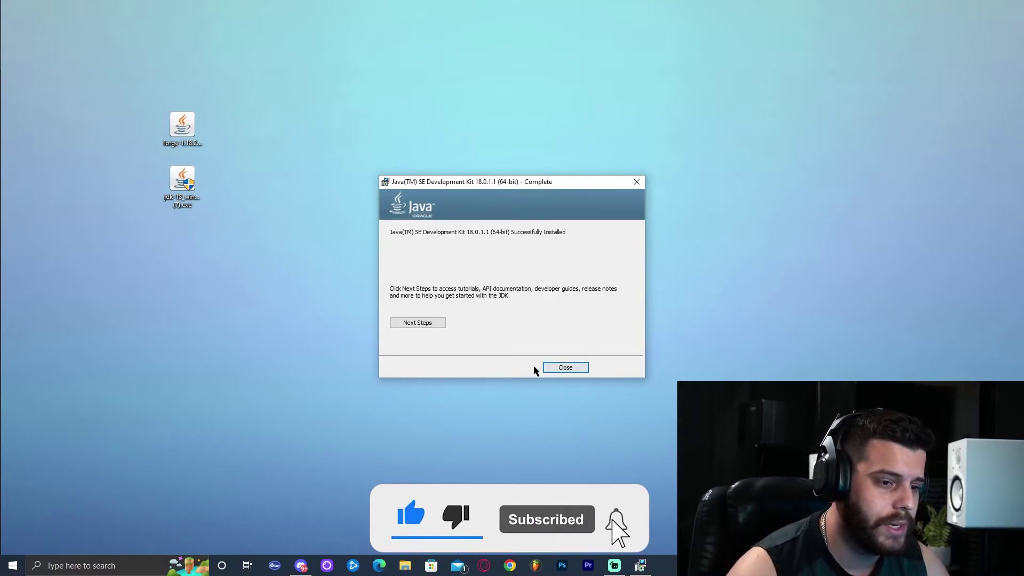
click(564, 368)
drag(251, 244, 149, 168)
key(Delete)
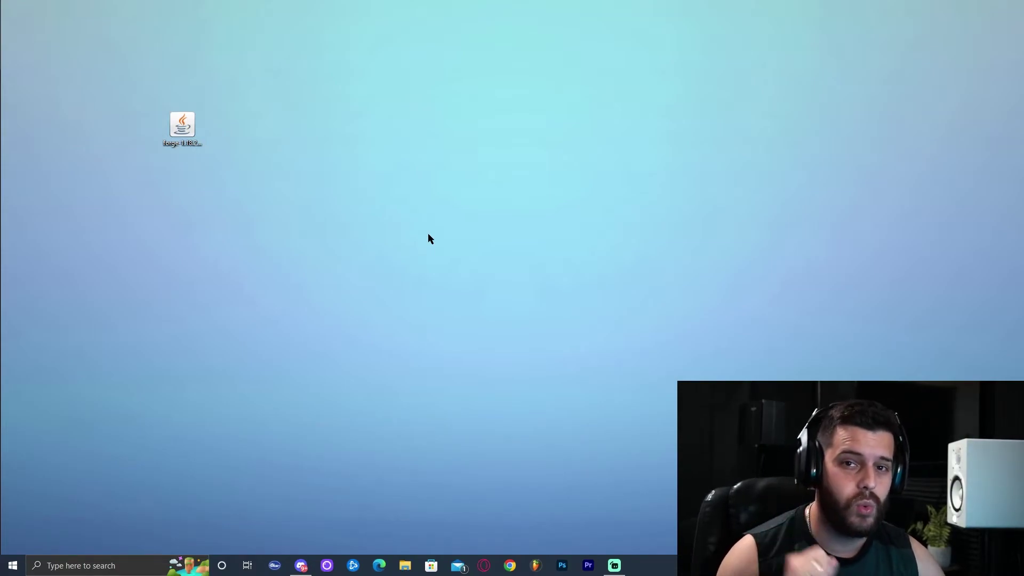
Step: Launch Minecraft Launcher, play Latest release 1.18.2 to the title screen, then close the game
click(107, 565)
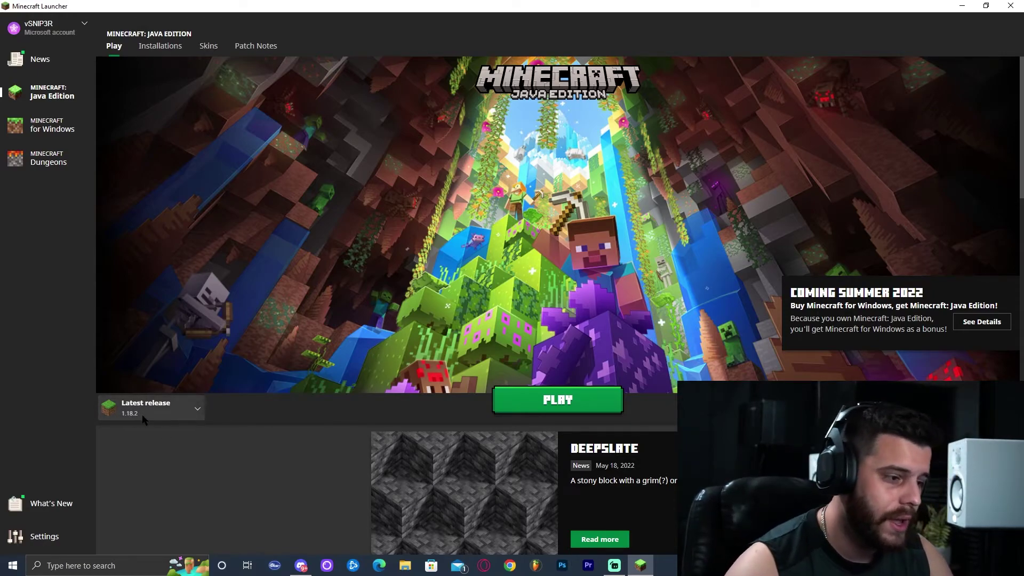
click(571, 408)
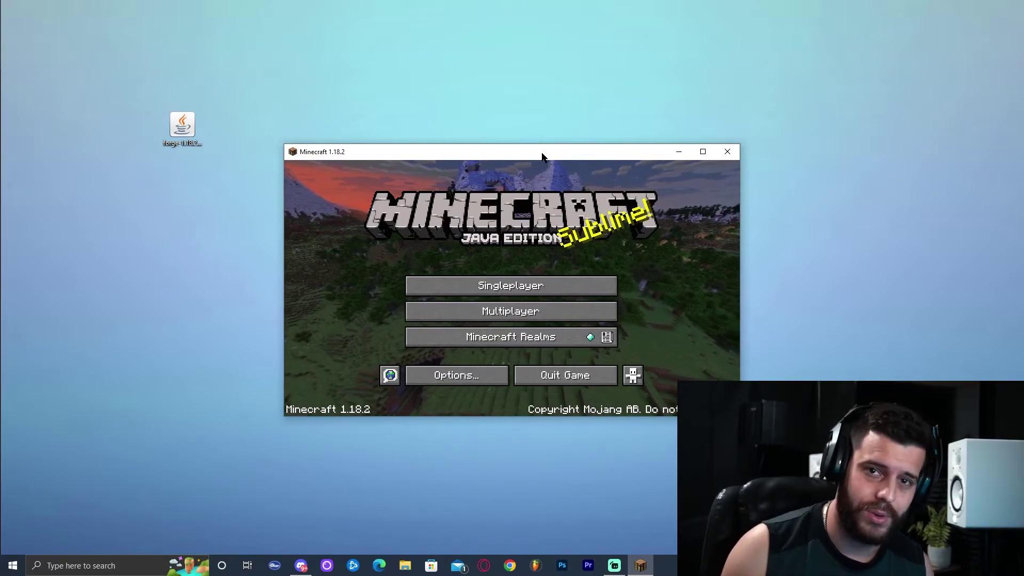
click(727, 151)
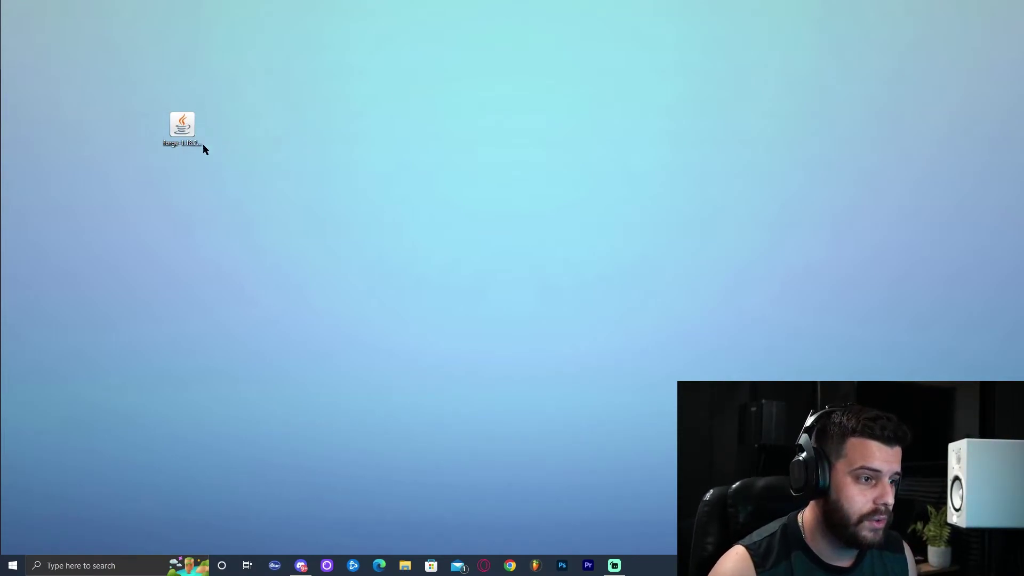
Step: Run the Forge installer with Install client to add the 1.18.2-forge-40.1.25 profile, then refresh the desktop
click(180, 132)
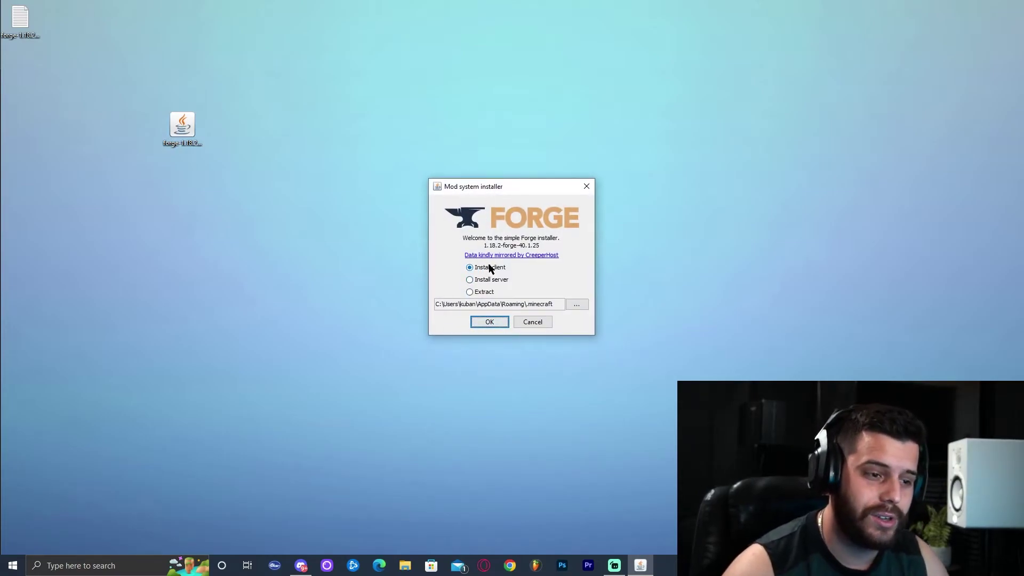
click(486, 322)
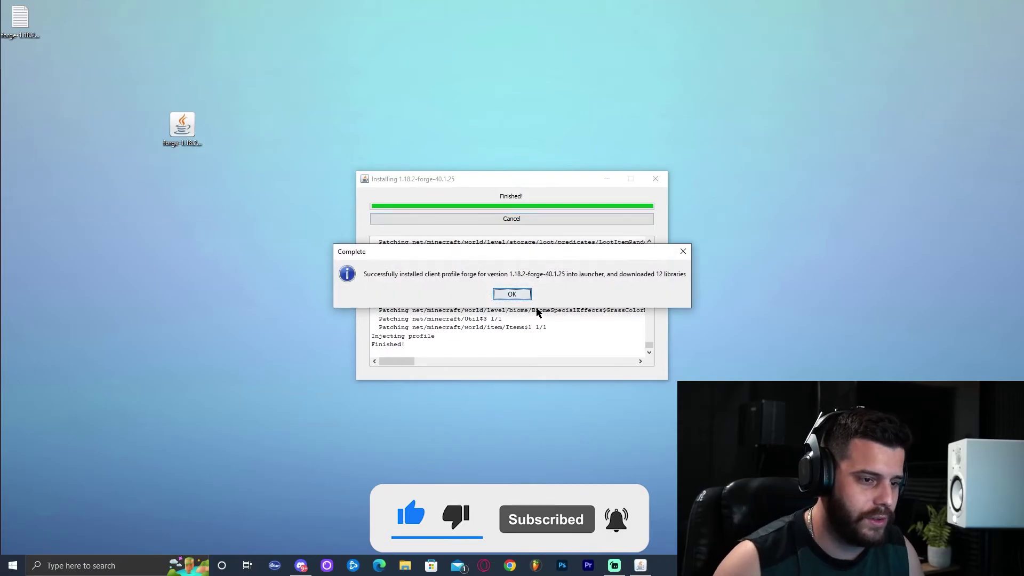
click(512, 295)
right_click(577, 224)
click(609, 255)
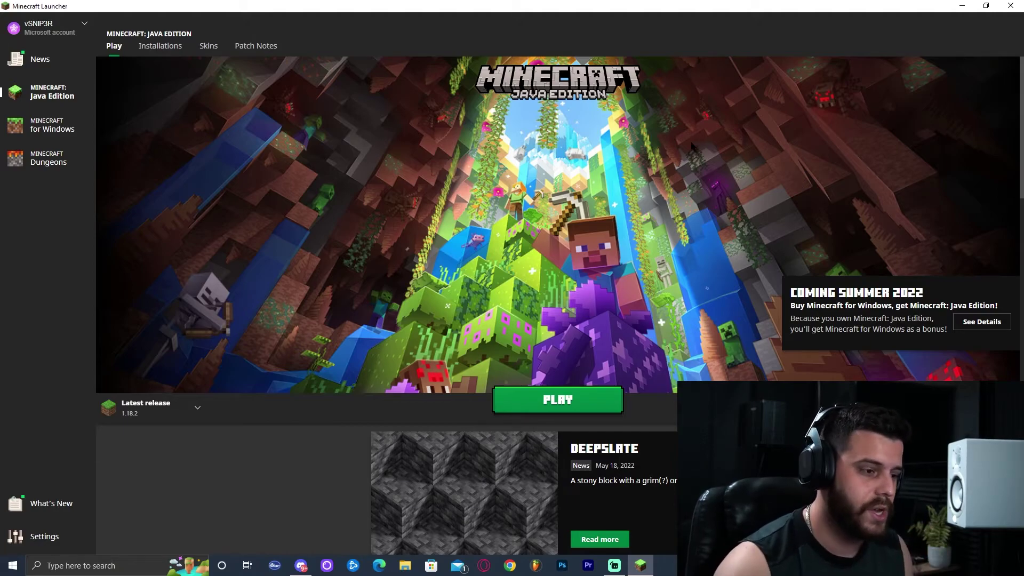
Step: Select forge as the installation to play, then list Installations, toggling the Modded filter off and on
click(198, 412)
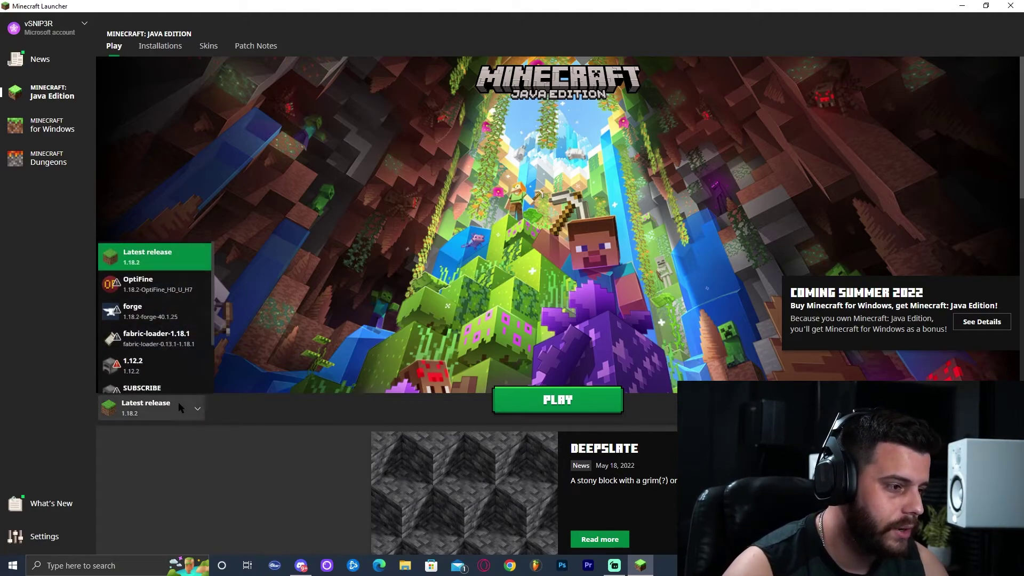
click(143, 315)
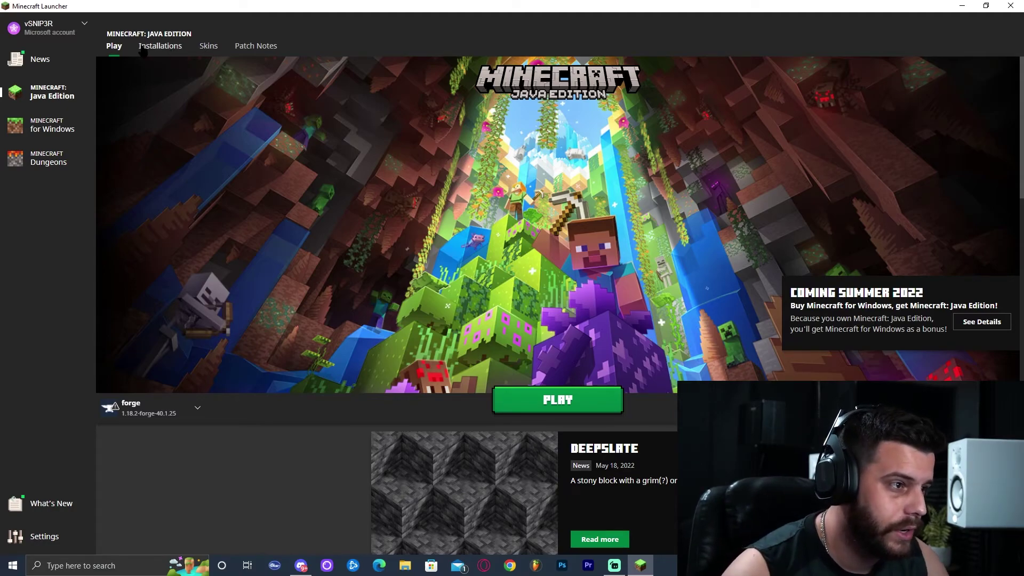
click(160, 46)
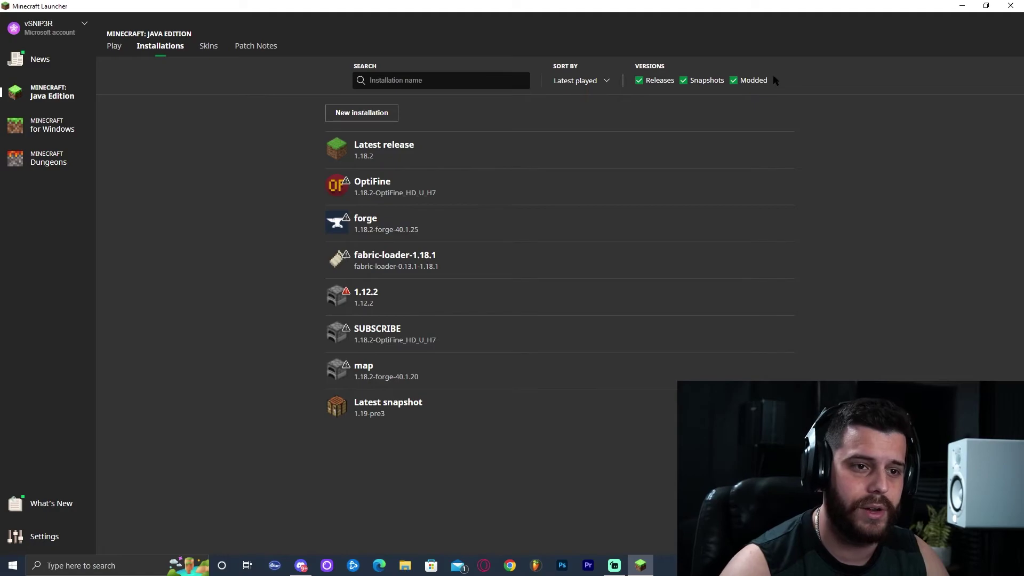
click(734, 81)
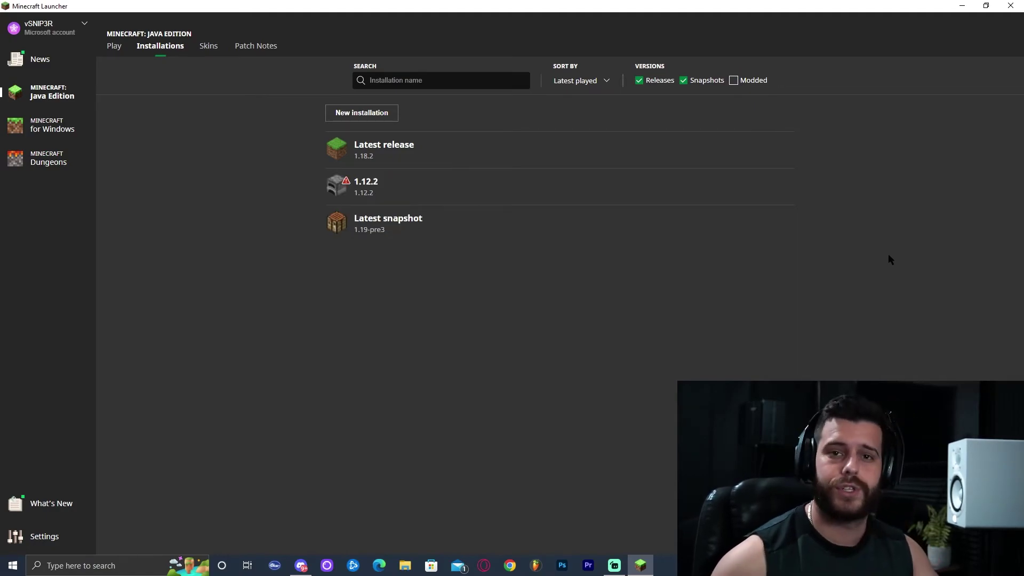
click(734, 81)
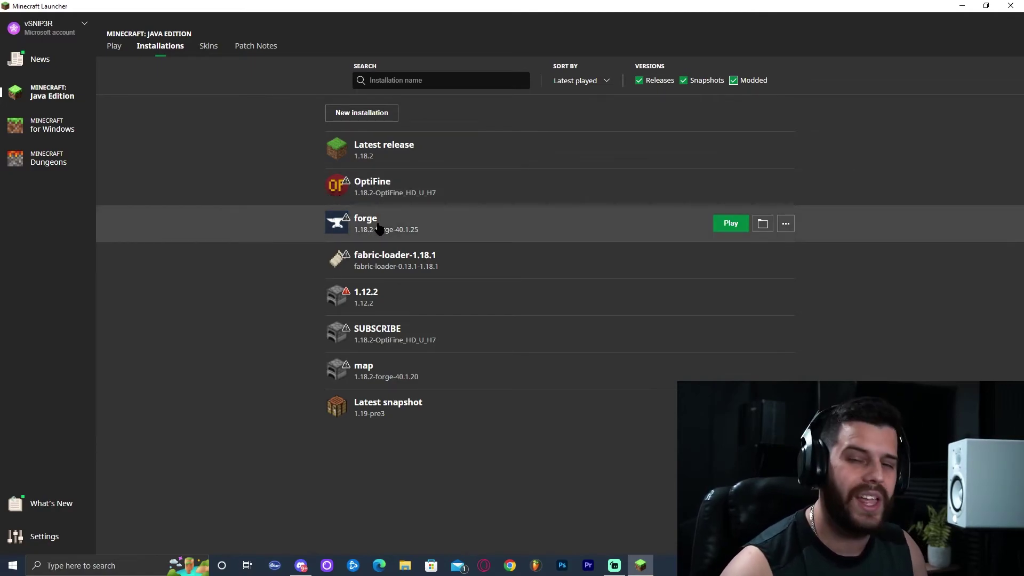
Step: Start a new installation and name it Forge SUB
click(372, 112)
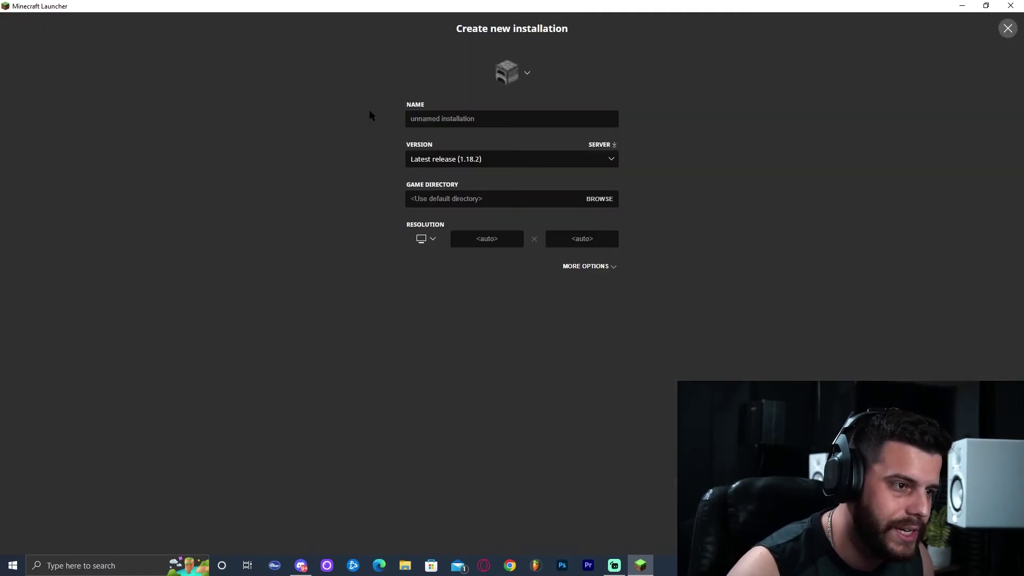
click(475, 123)
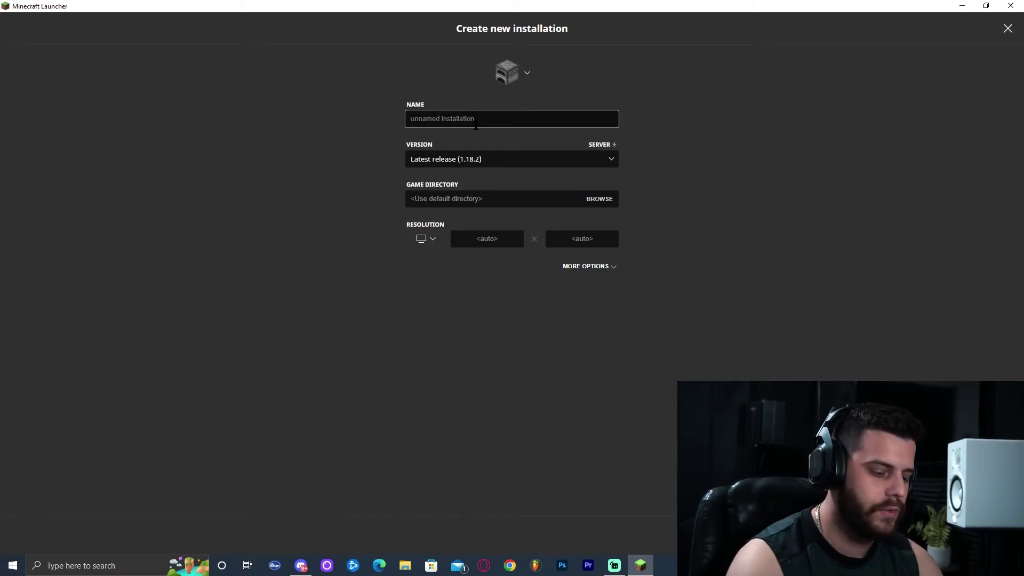
text(Fort)
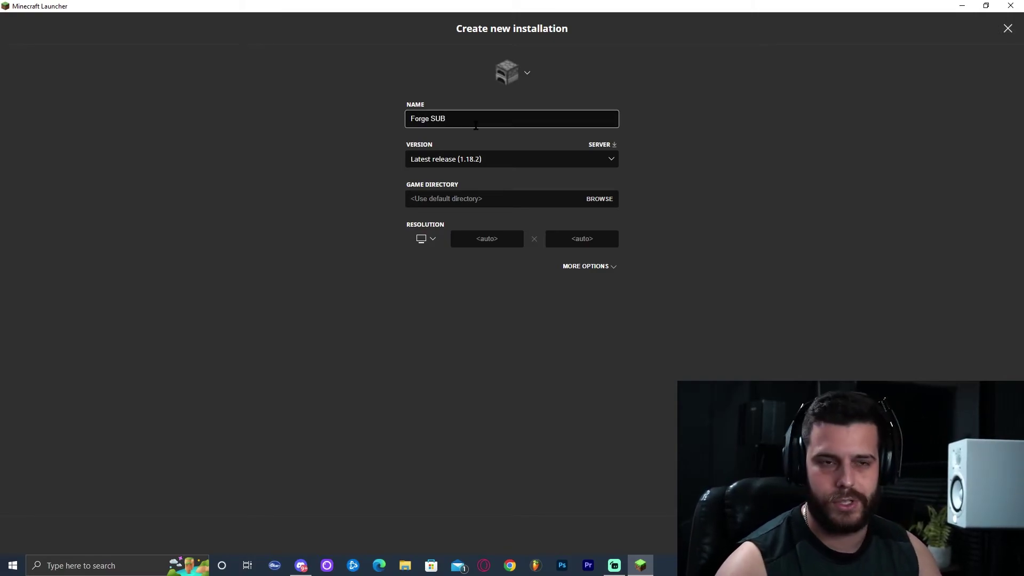
Step: Set the version to release 1.18.2-forge-40.1.20 and save the installation
click(528, 160)
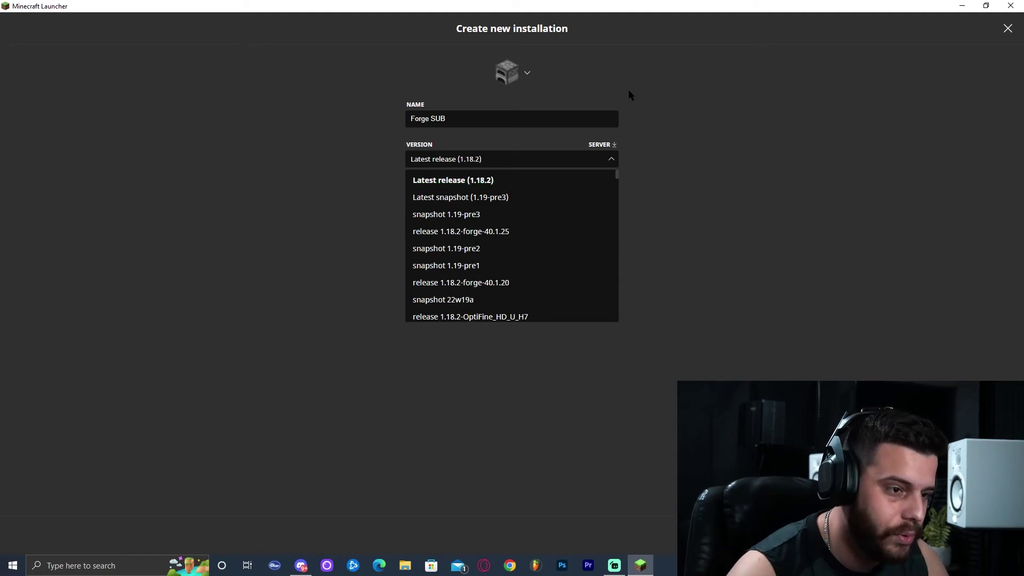
scroll(516, 228, down, 1)
scroll(516, 228, down, 1)
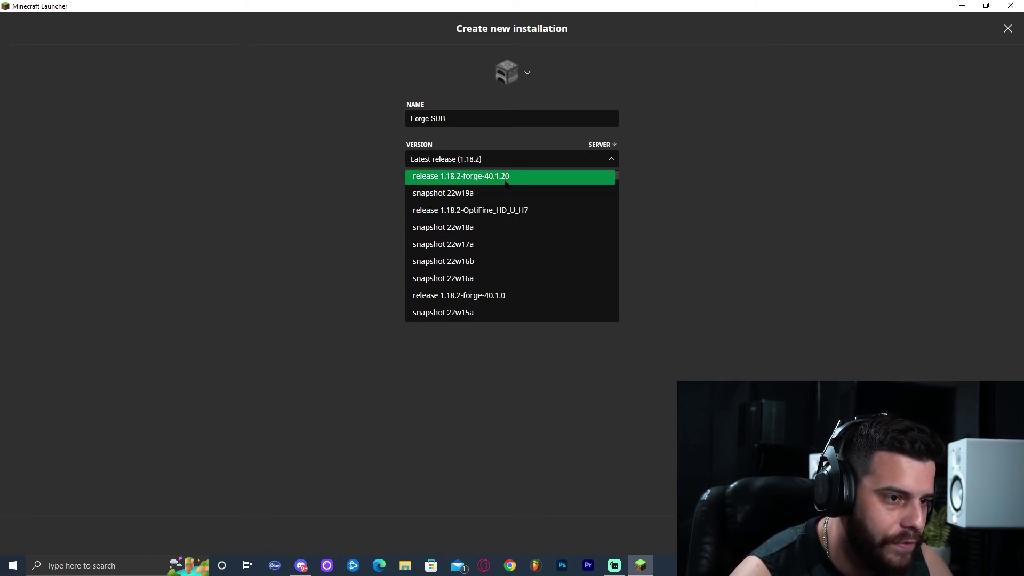
click(484, 178)
click(506, 165)
scroll(520, 214, down, 5)
click(749, 192)
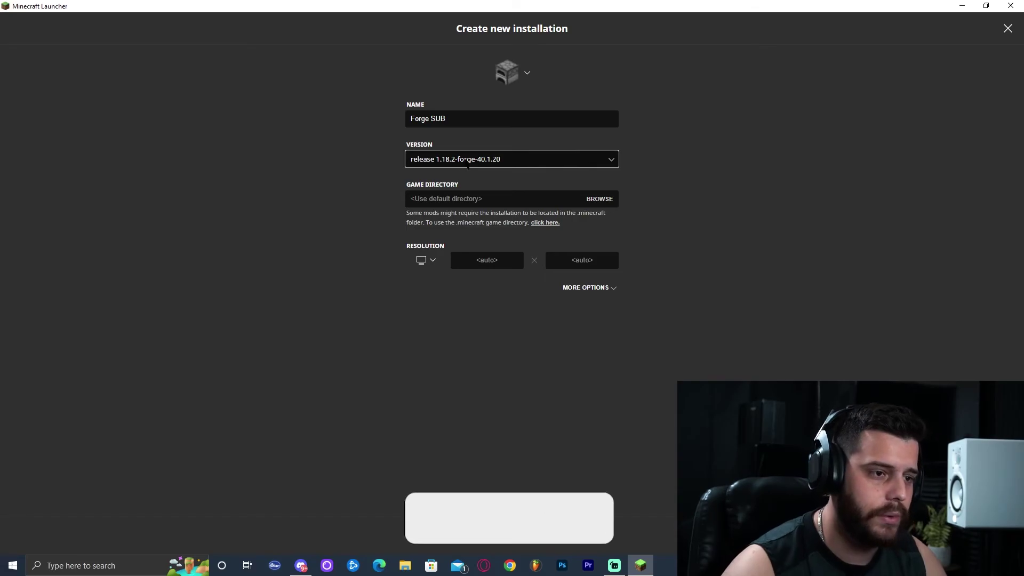
click(732, 191)
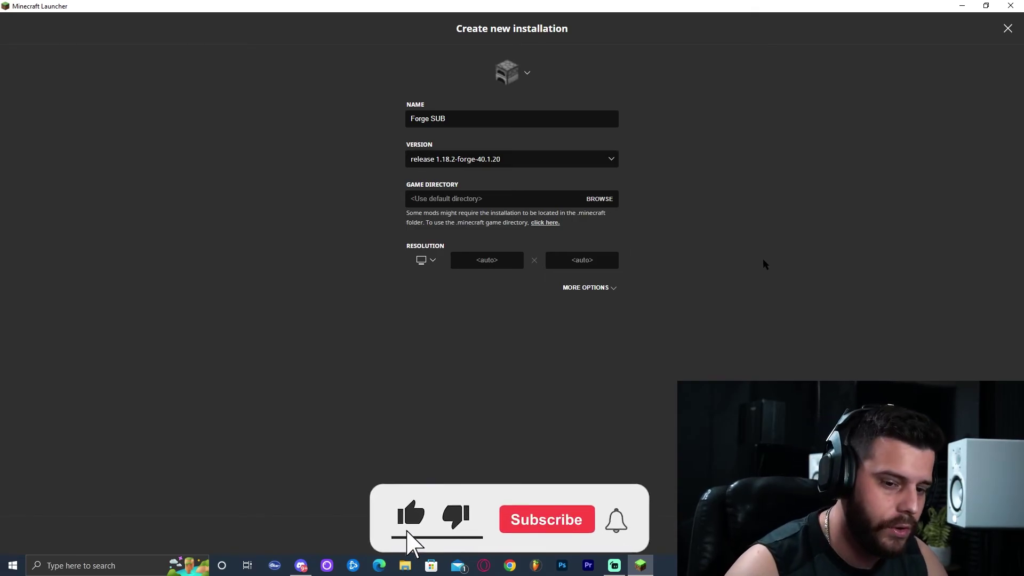
key(Return)
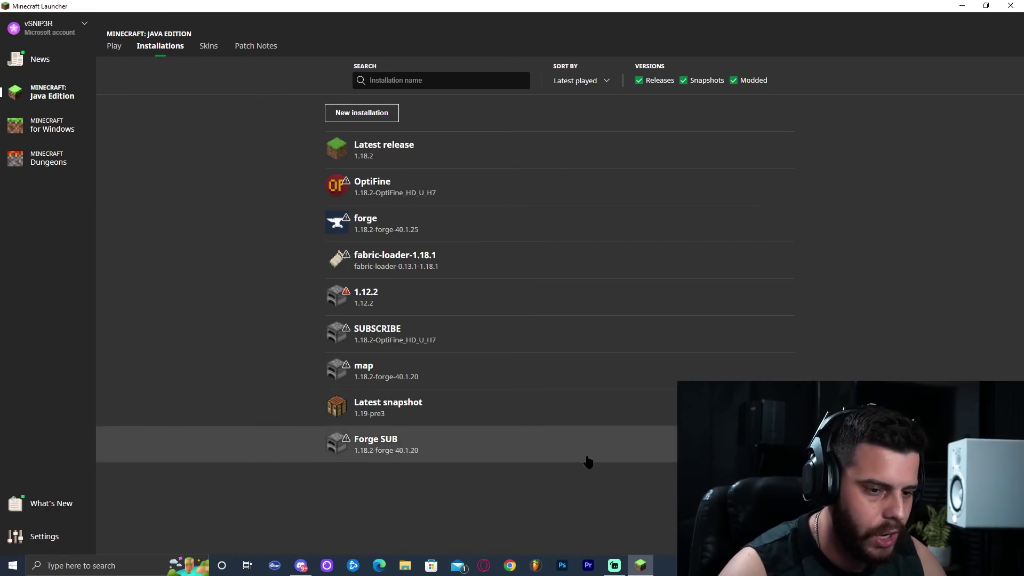
Step: Launch Forge SUB past the modded-install warning and view Journeymap 5.8.3 in the Mods list
click(742, 444)
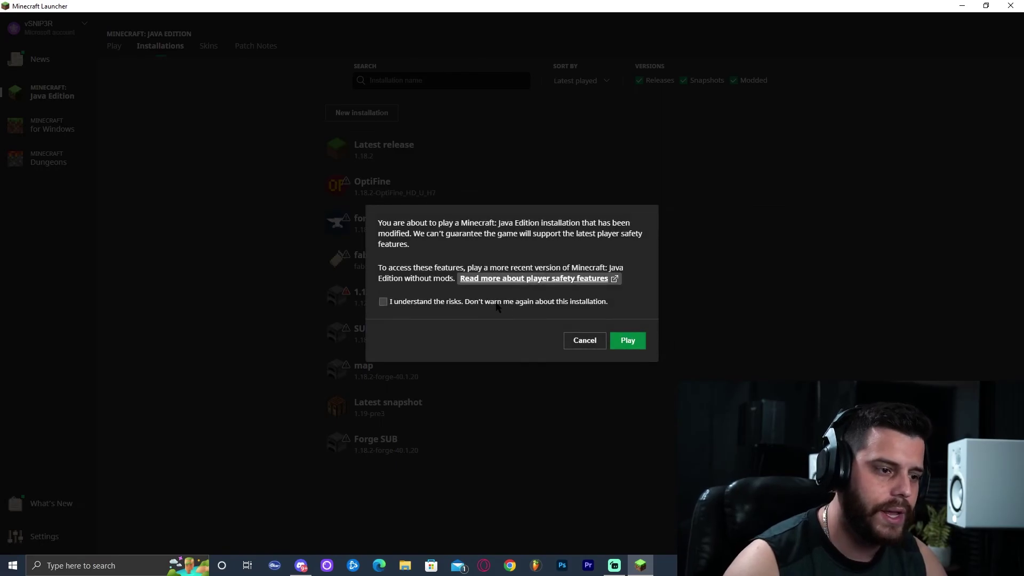
click(401, 303)
click(628, 341)
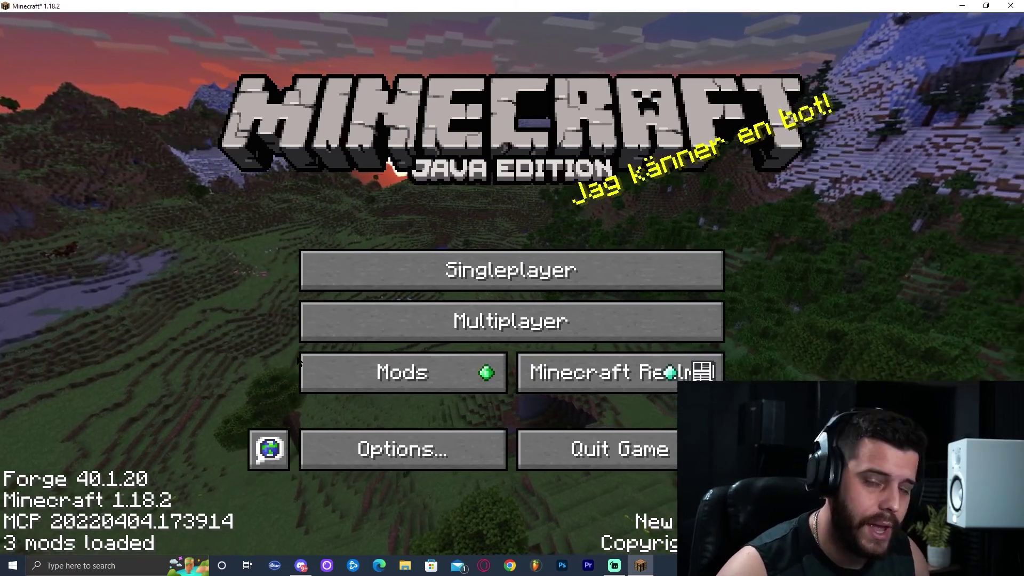
click(440, 375)
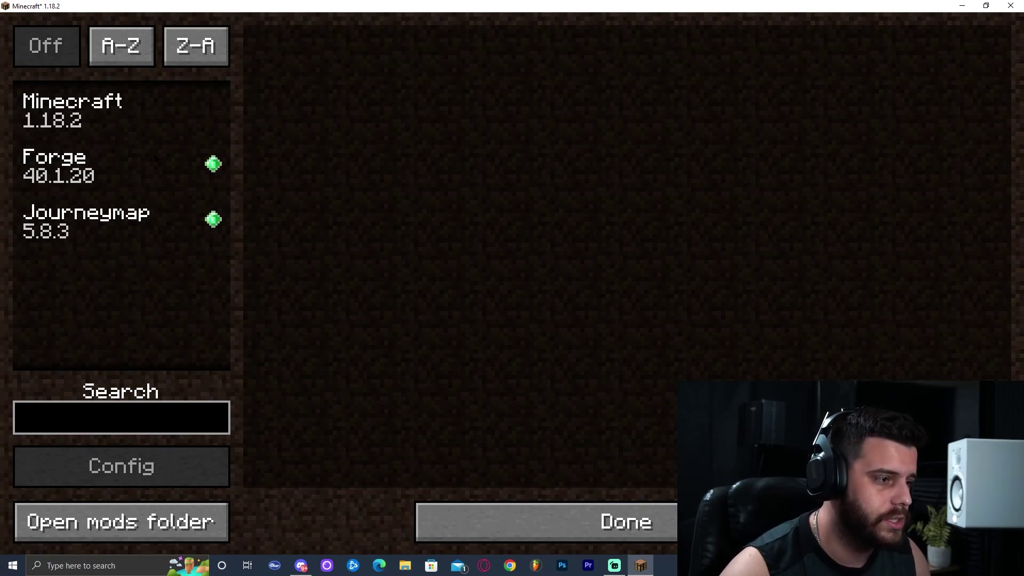
click(172, 218)
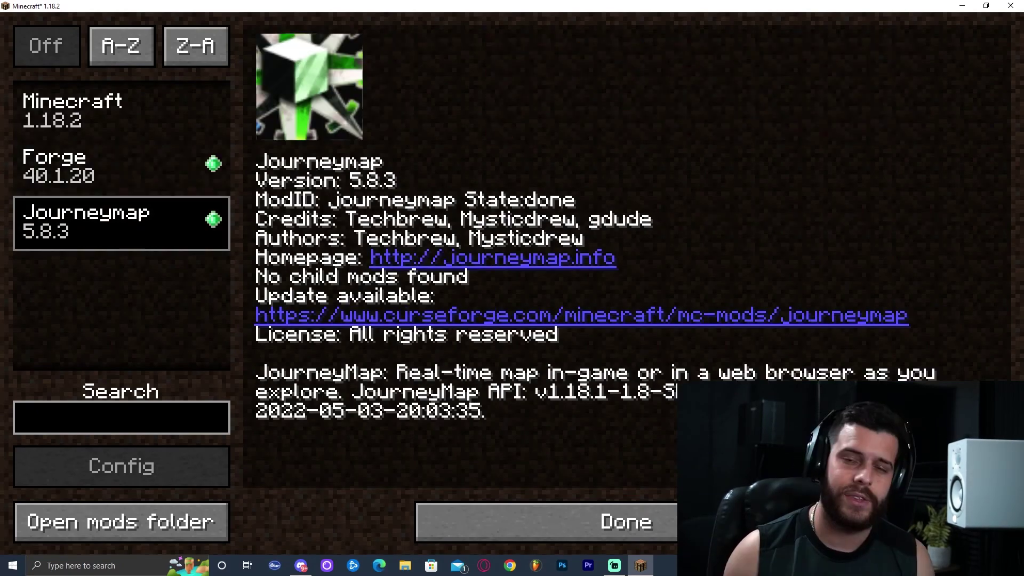